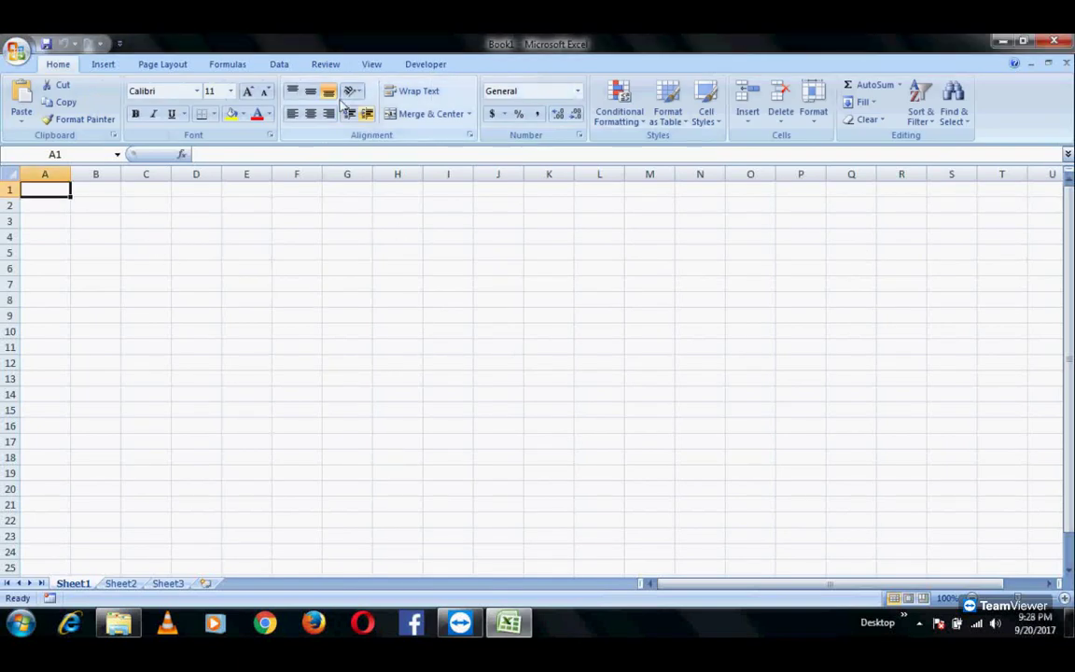
Protect Sheet1 from the Review ribbon with a password, entered and confirmed twice.
click(320, 67)
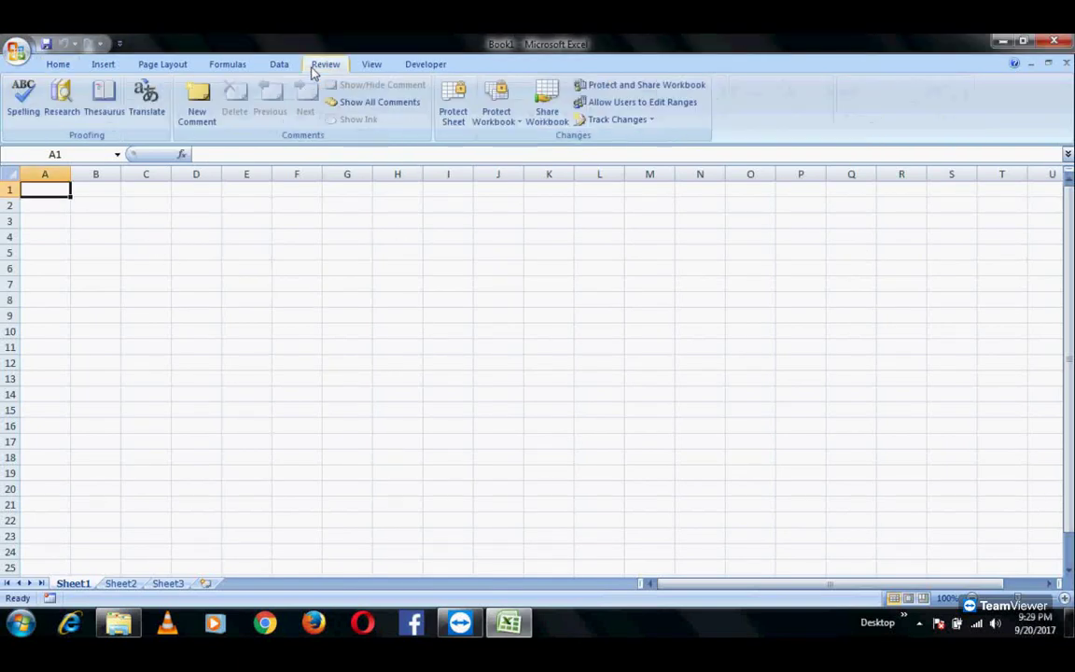
click(453, 103)
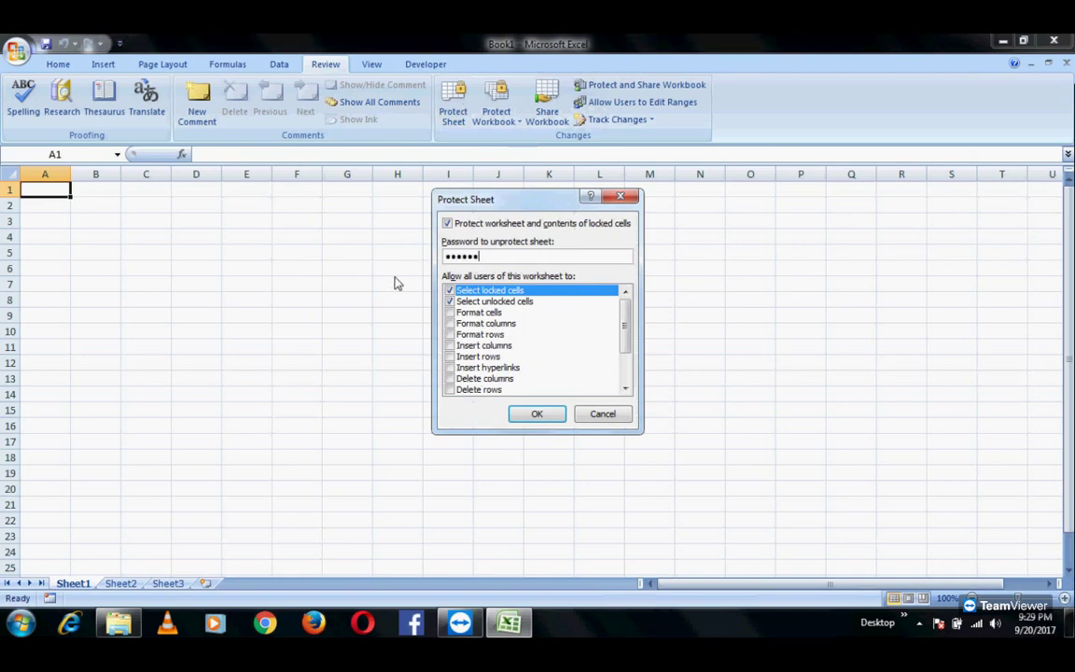
key(Return)
key(Return)
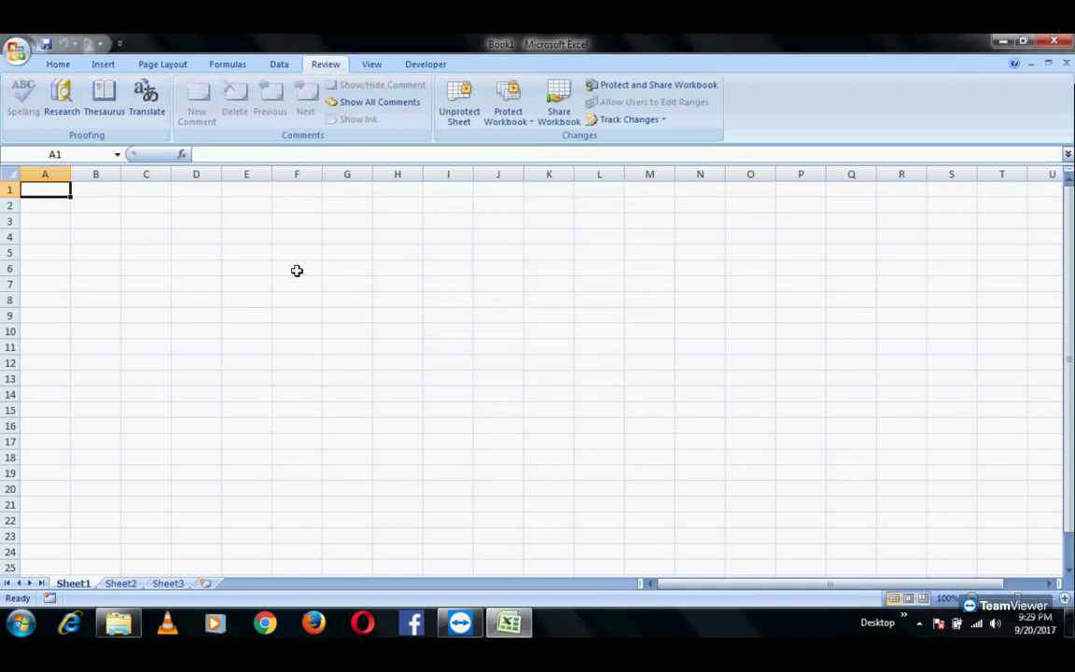
Try editing cell E5 and another cell, dismissing each read-only protection warning.
double_click(245, 250)
click(539, 376)
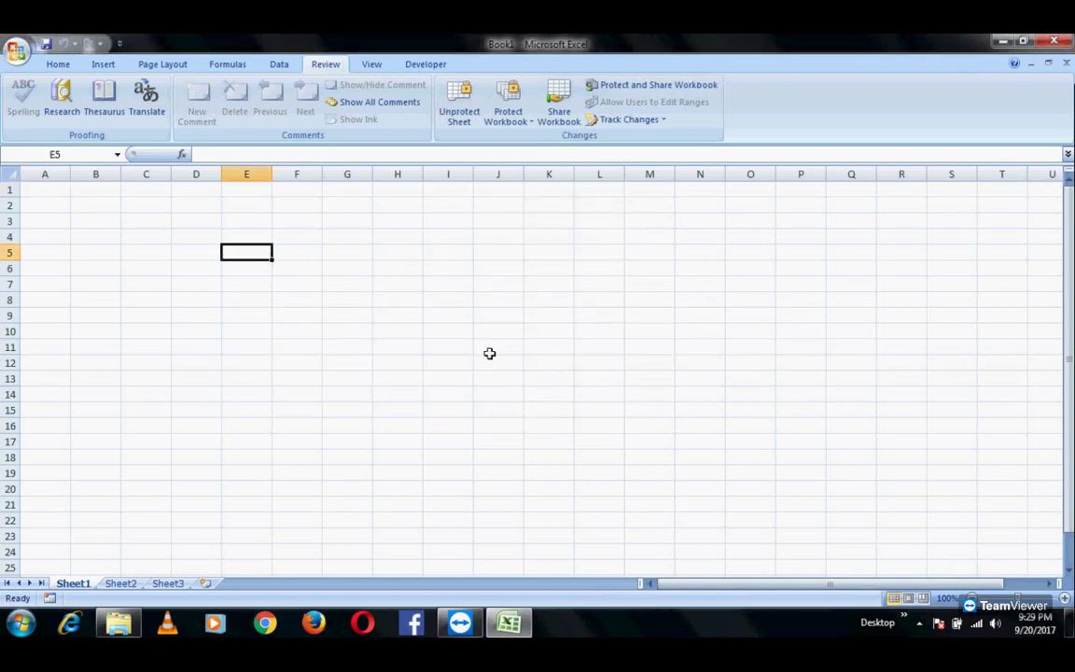
double_click(309, 278)
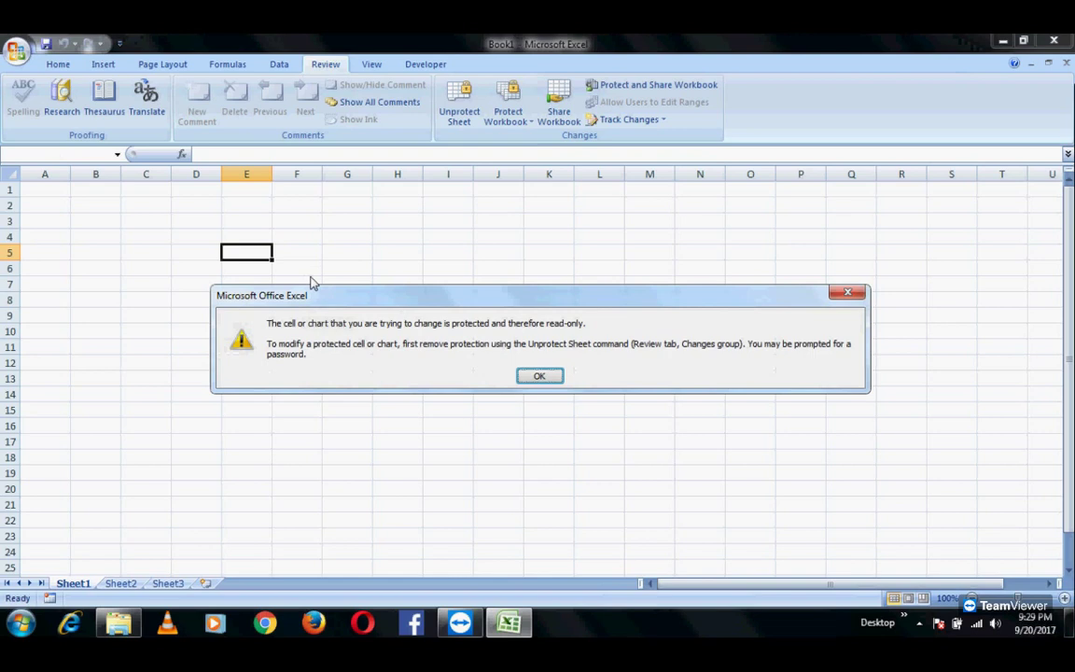
click(543, 373)
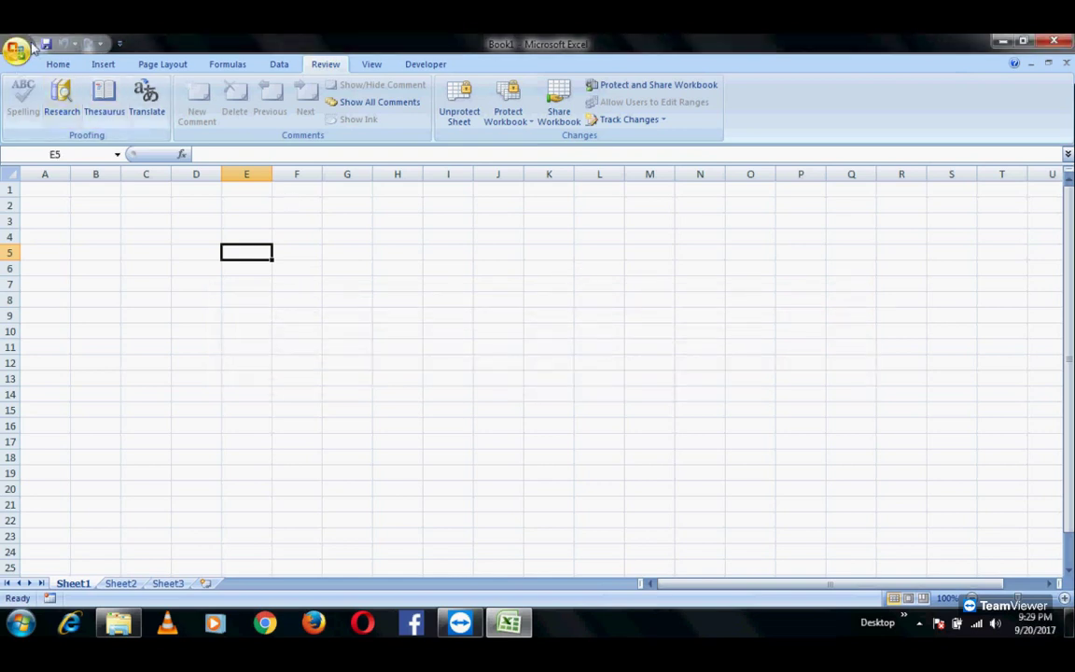
Save the workbook as Book1 on the Desktop, close Excel, and reopen Book1.
key(ctrl+s)
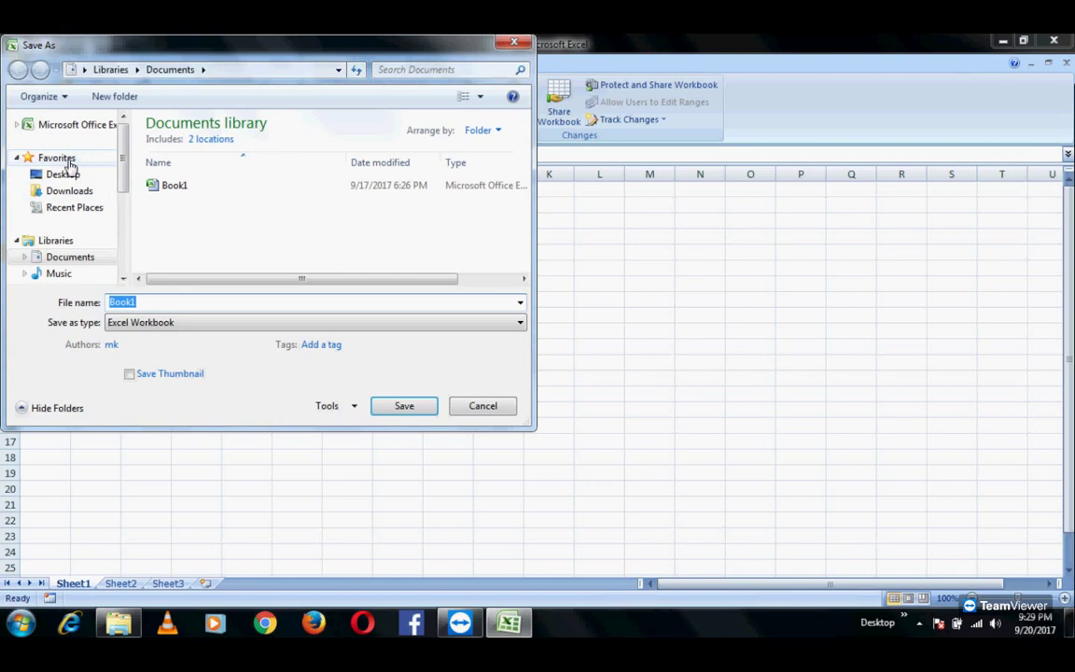
click(66, 174)
click(384, 400)
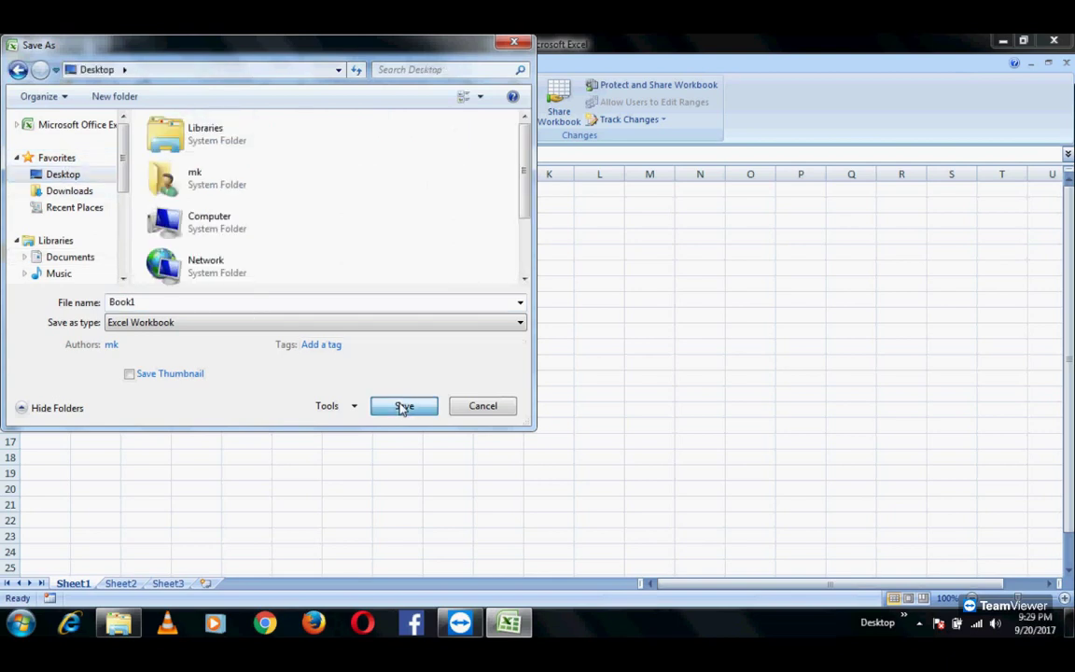
key(alt+F4)
double_click(87, 228)
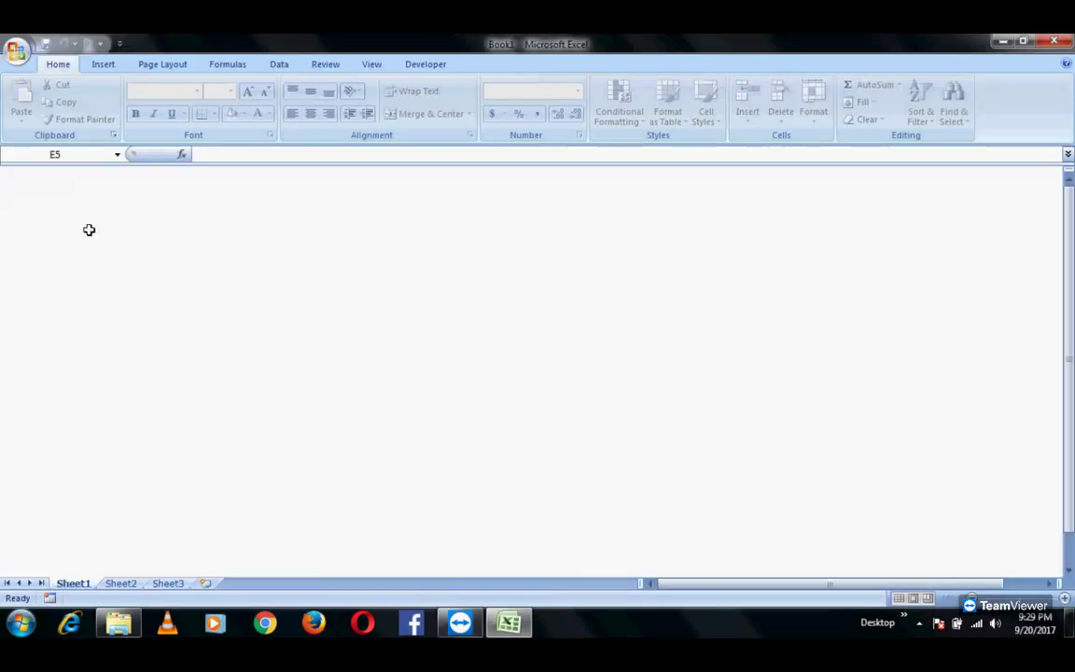
Confirm cells G5 and I3 still reject edits, dismissing each read-only warning.
key(Home)
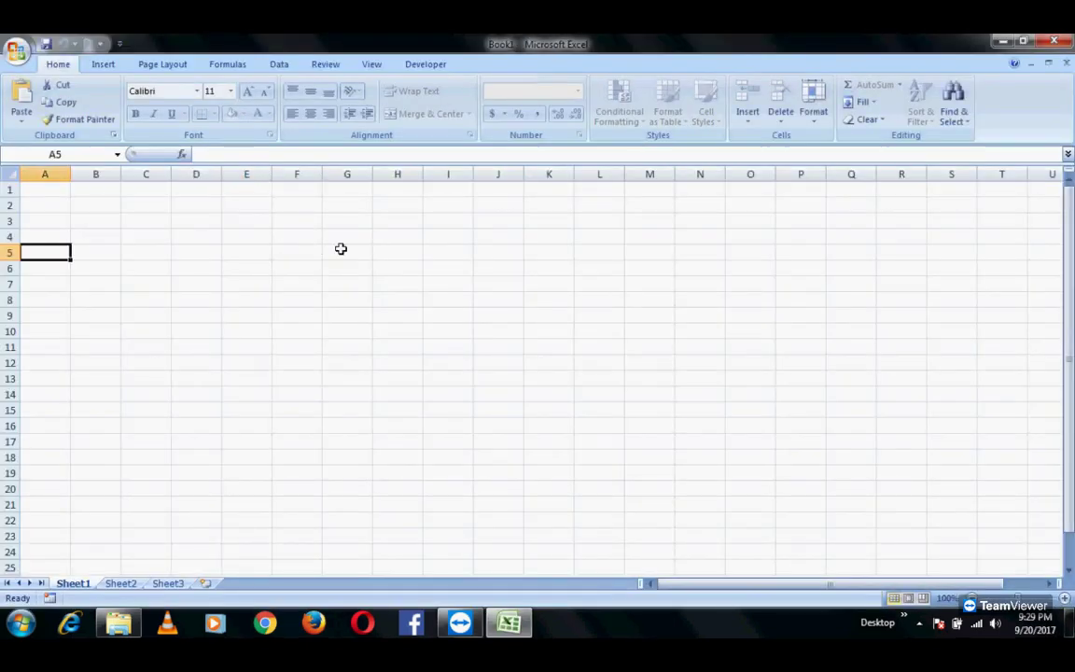
double_click(341, 248)
click(539, 376)
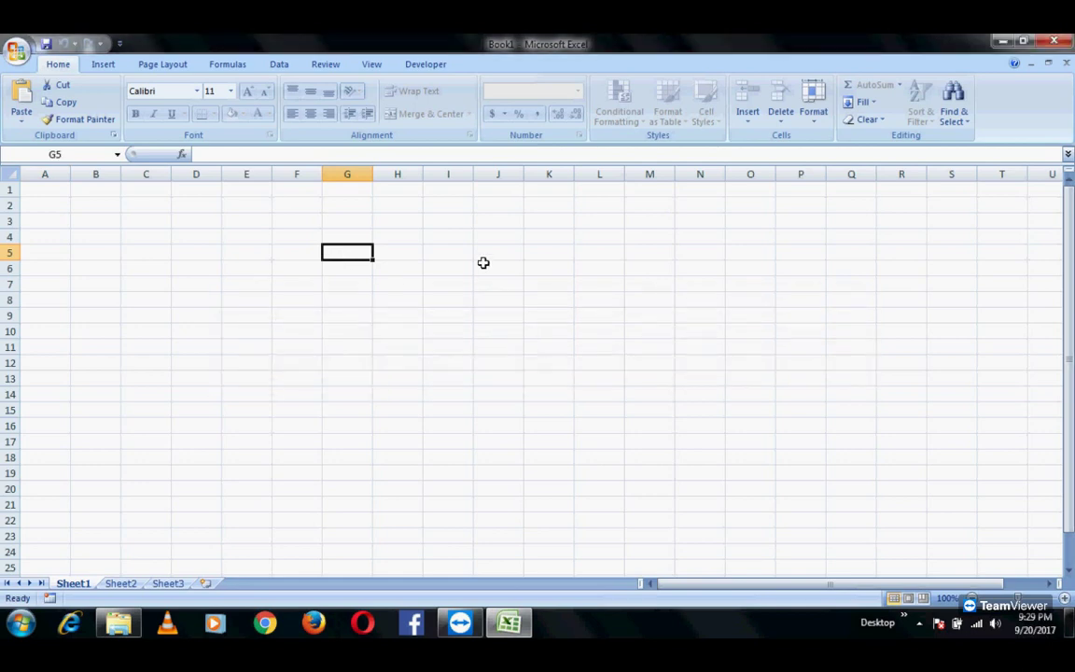
double_click(445, 224)
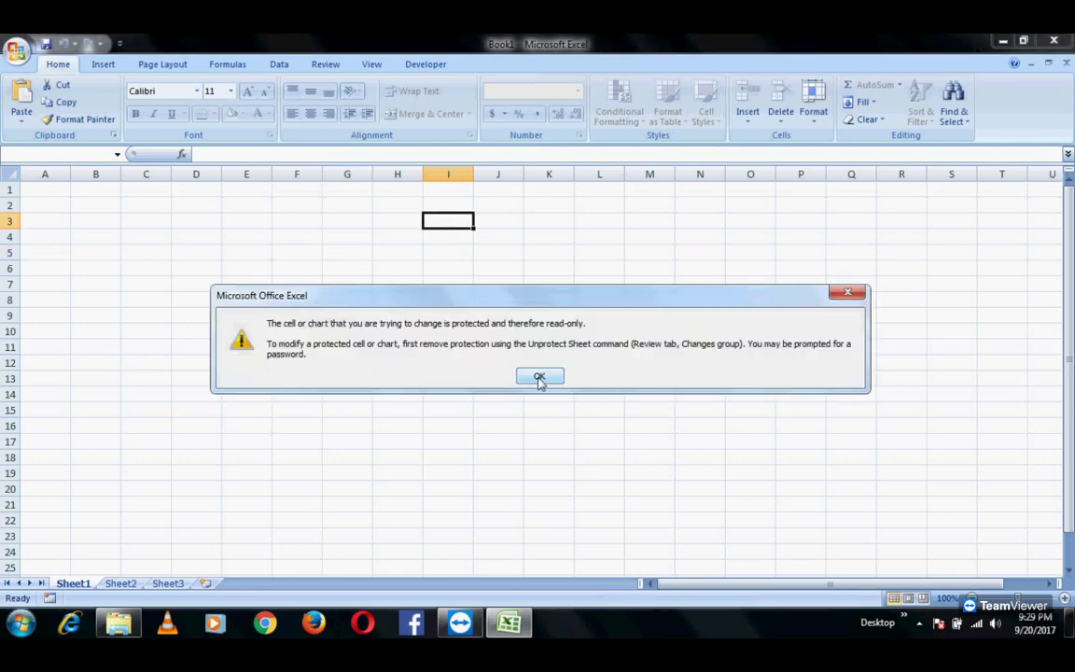
click(539, 377)
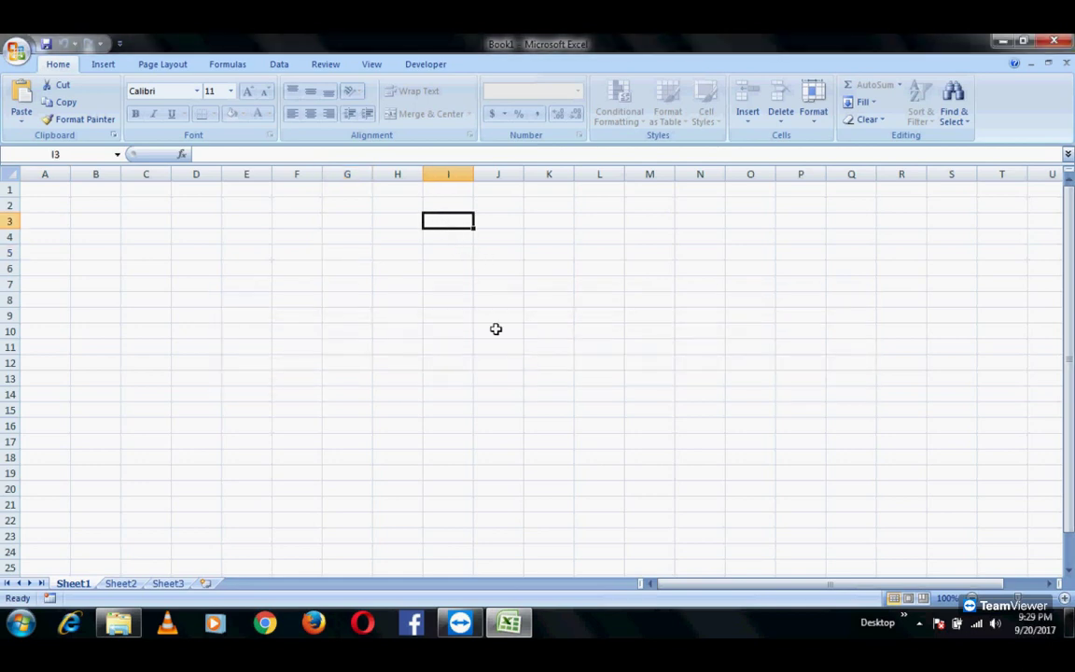
click(421, 65)
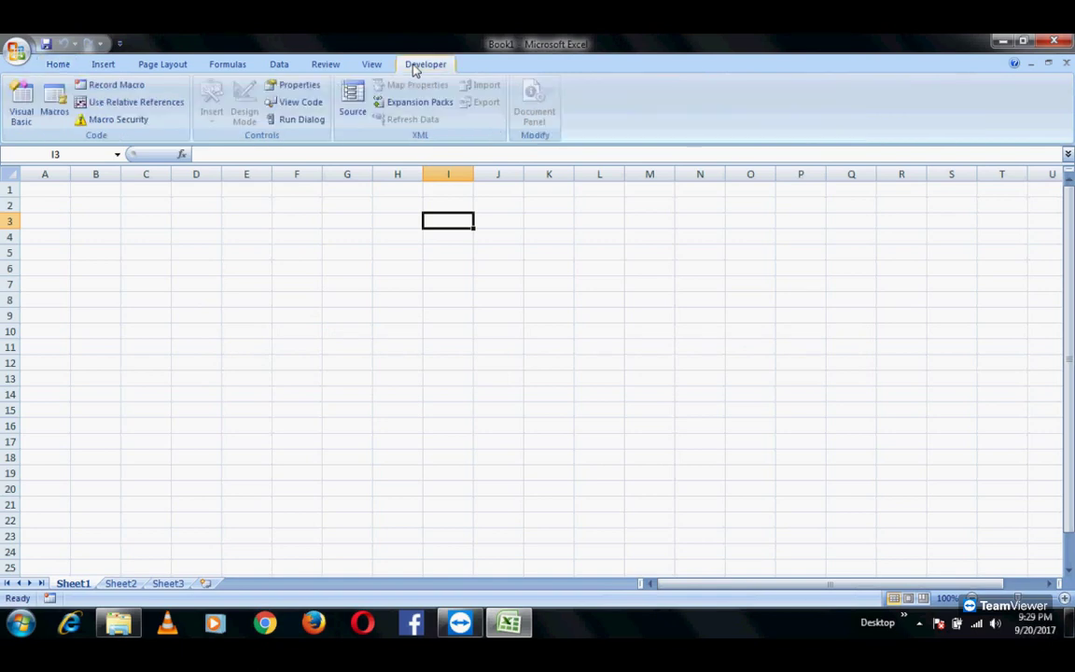
In the Visual Basic editor, insert Module1, paste the PasswordBreaker code, and maximize the module window.
click(28, 107)
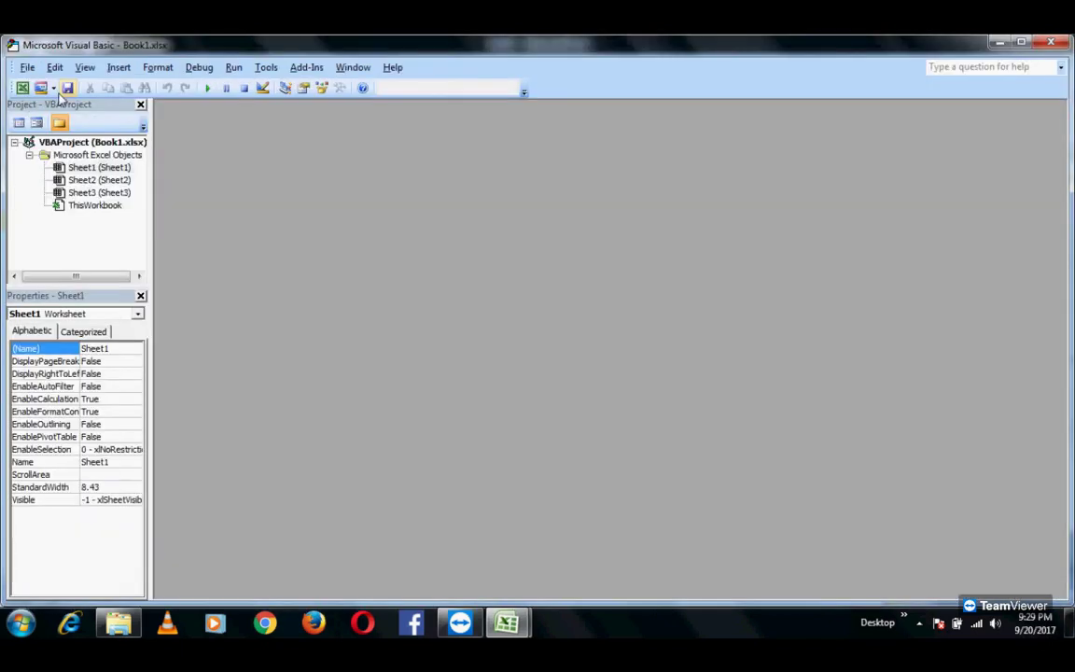
click(54, 89)
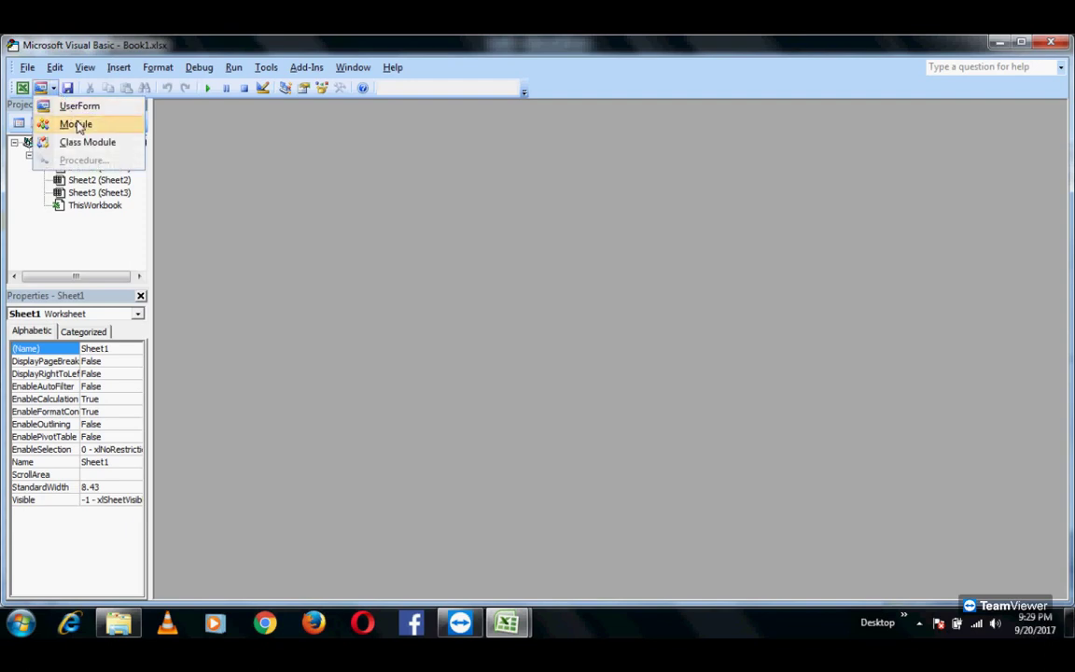
click(78, 125)
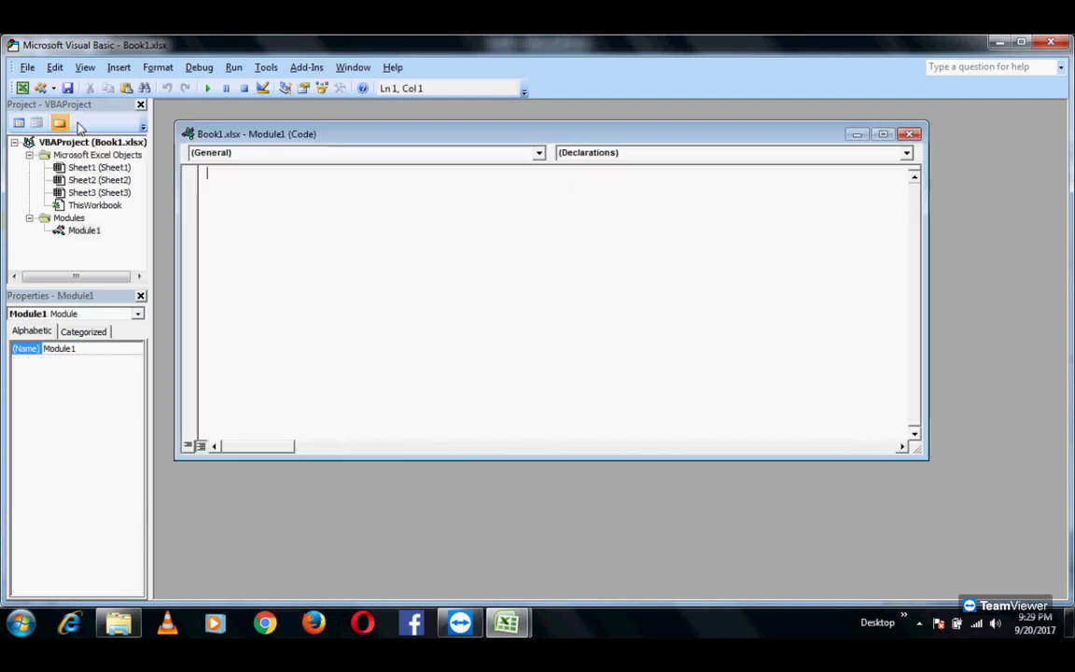
right_click(236, 182)
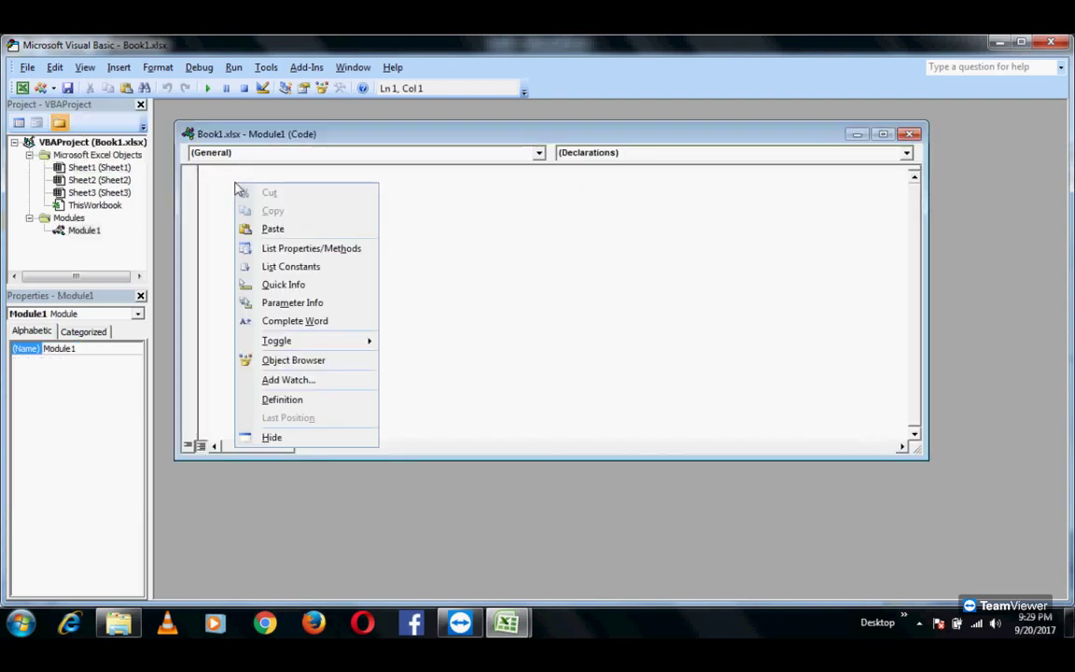
click(266, 228)
double_click(398, 134)
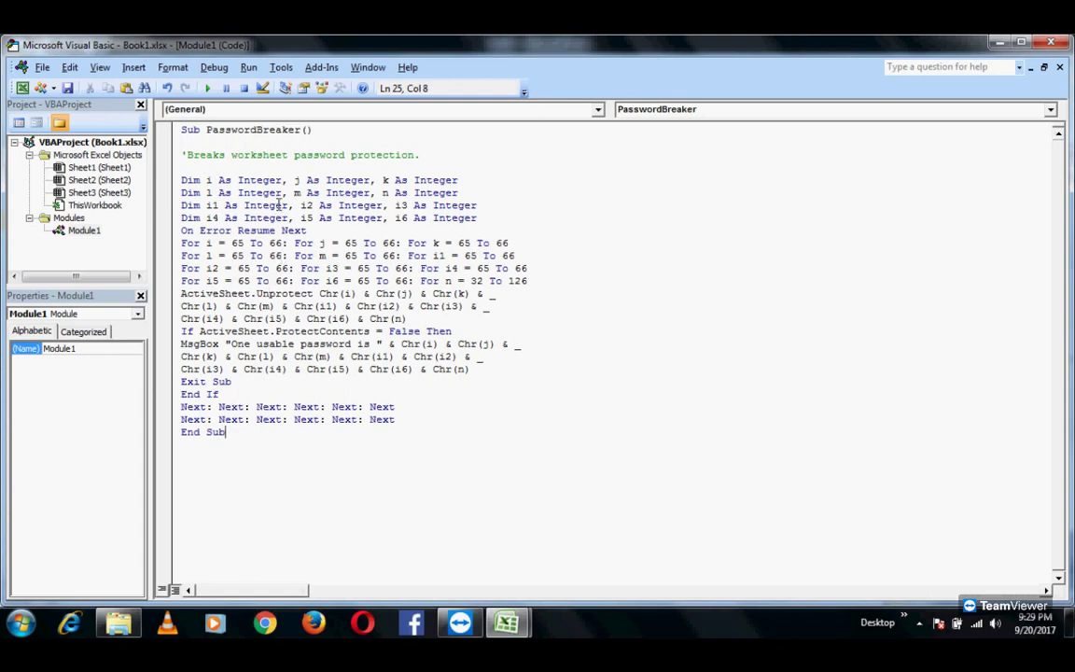
Save Book1 as a macro-free workbook, accepting the prompt, and close the Visual Basic editor.
click(67, 89)
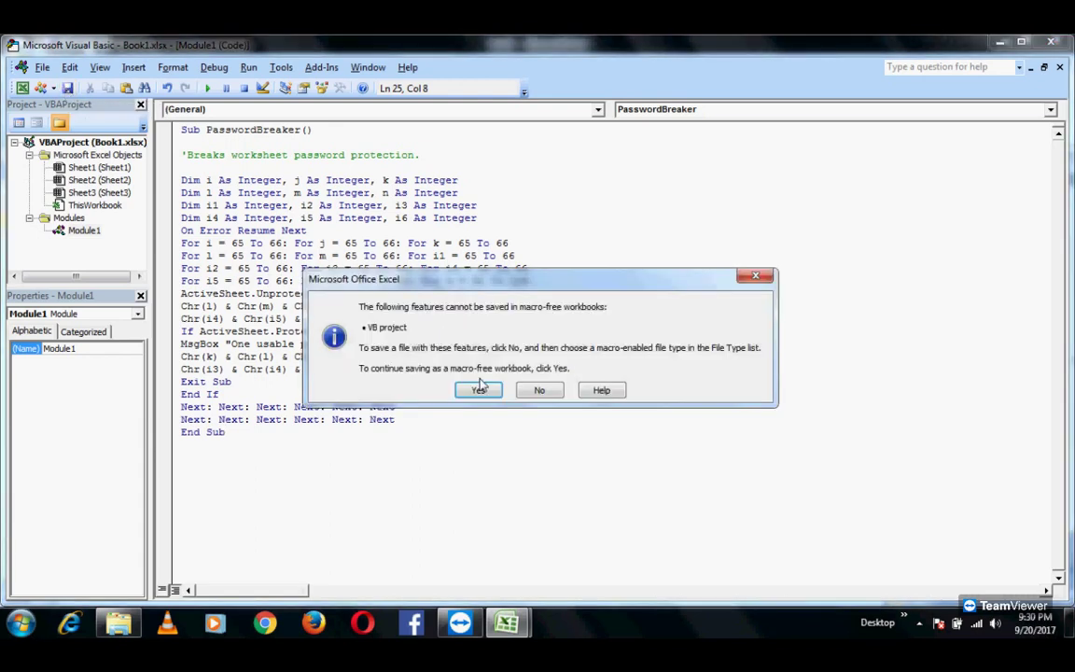
click(479, 390)
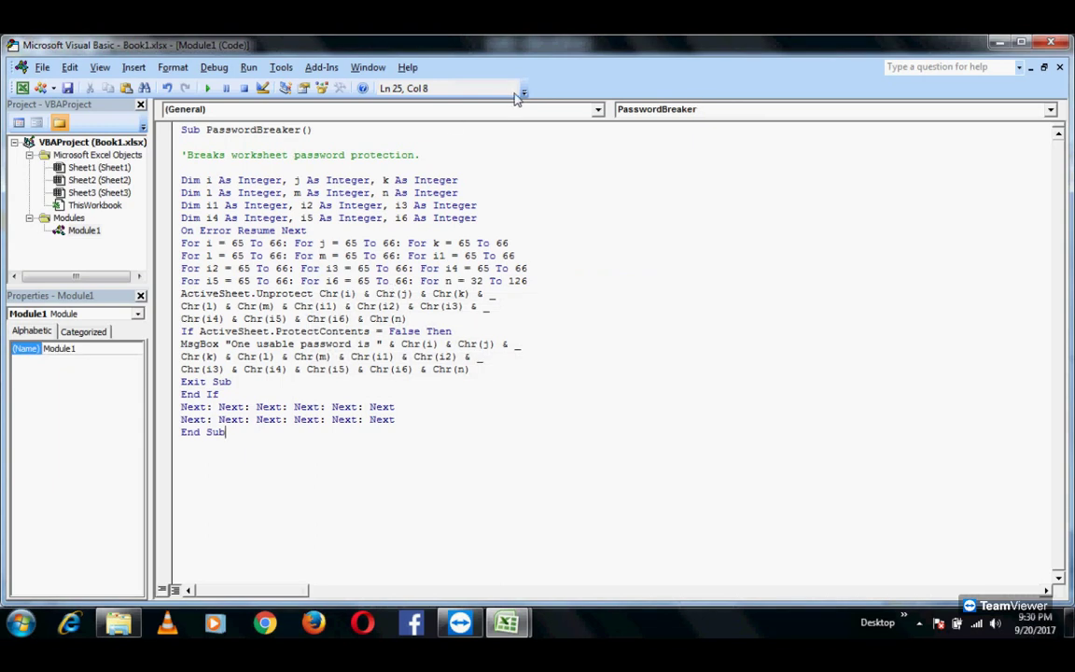
click(1050, 44)
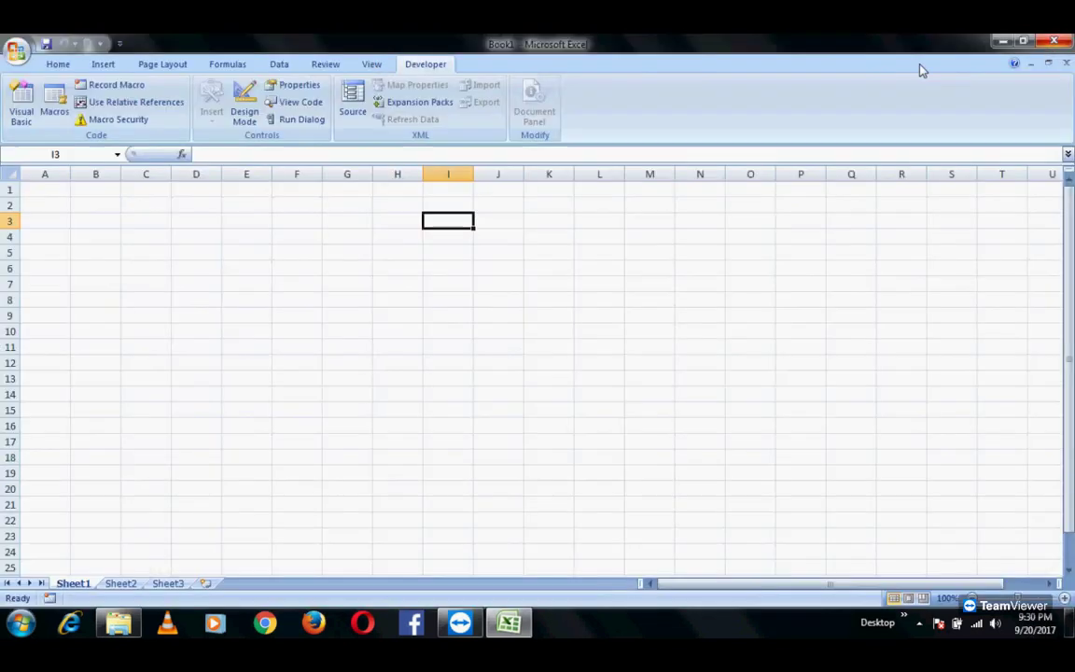
Run the PasswordBreaker macro from the Macros list and wait for its password message.
click(52, 98)
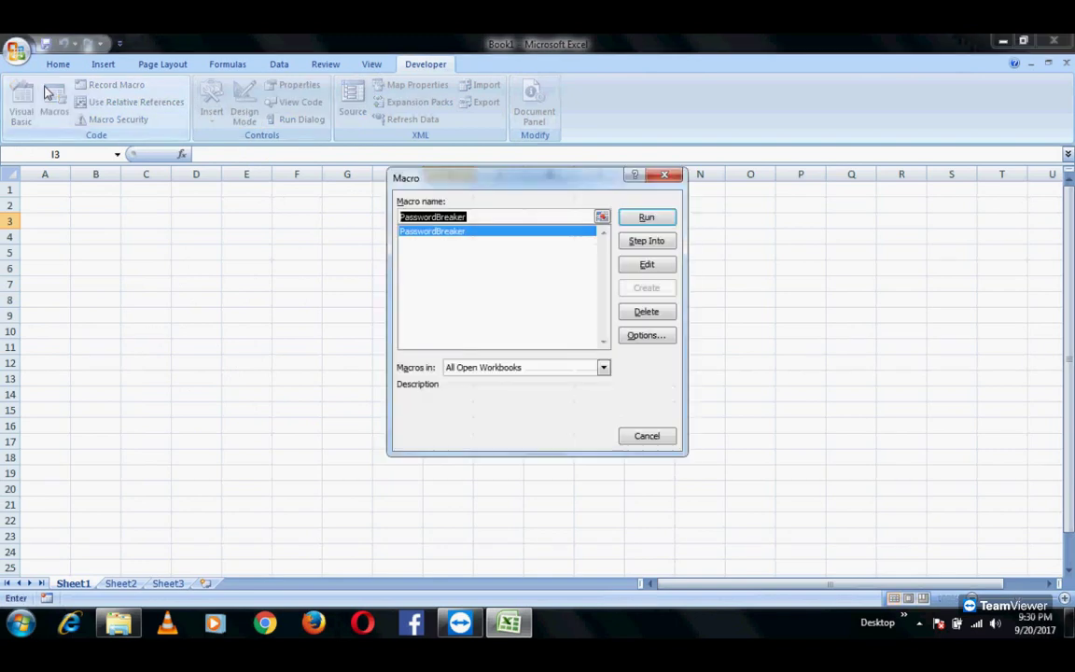
click(660, 219)
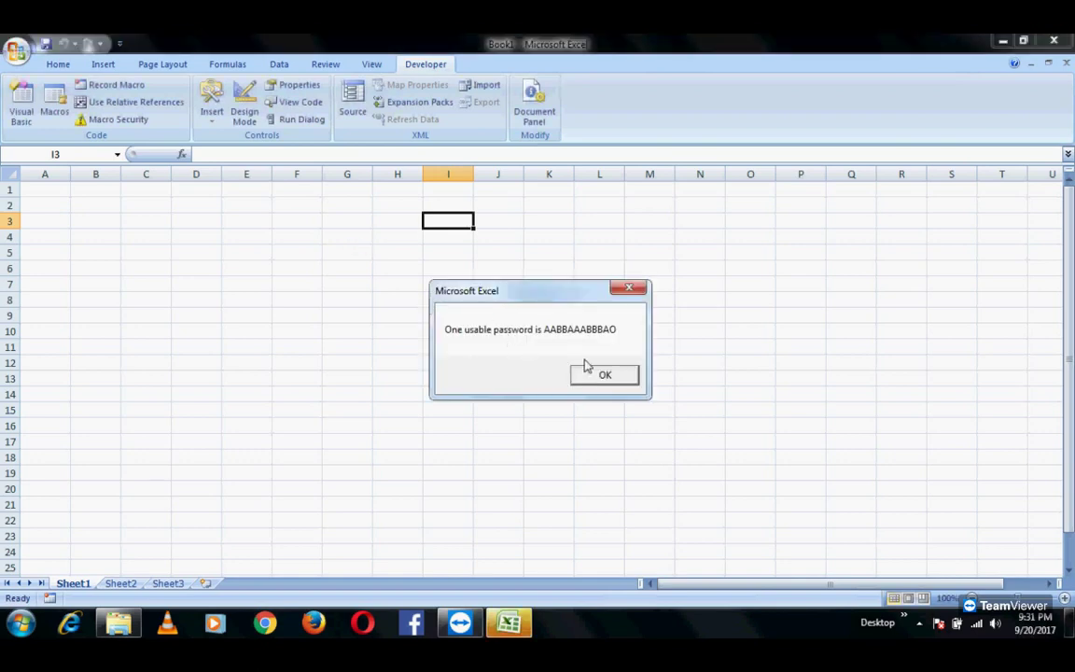
click(601, 375)
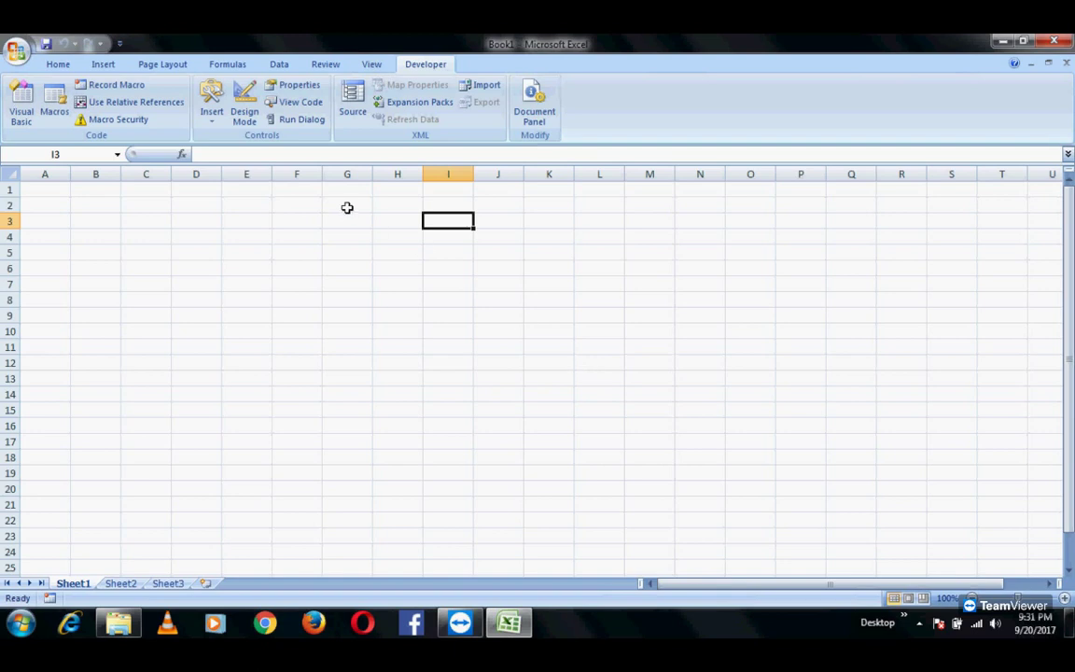
click(329, 219)
click(328, 300)
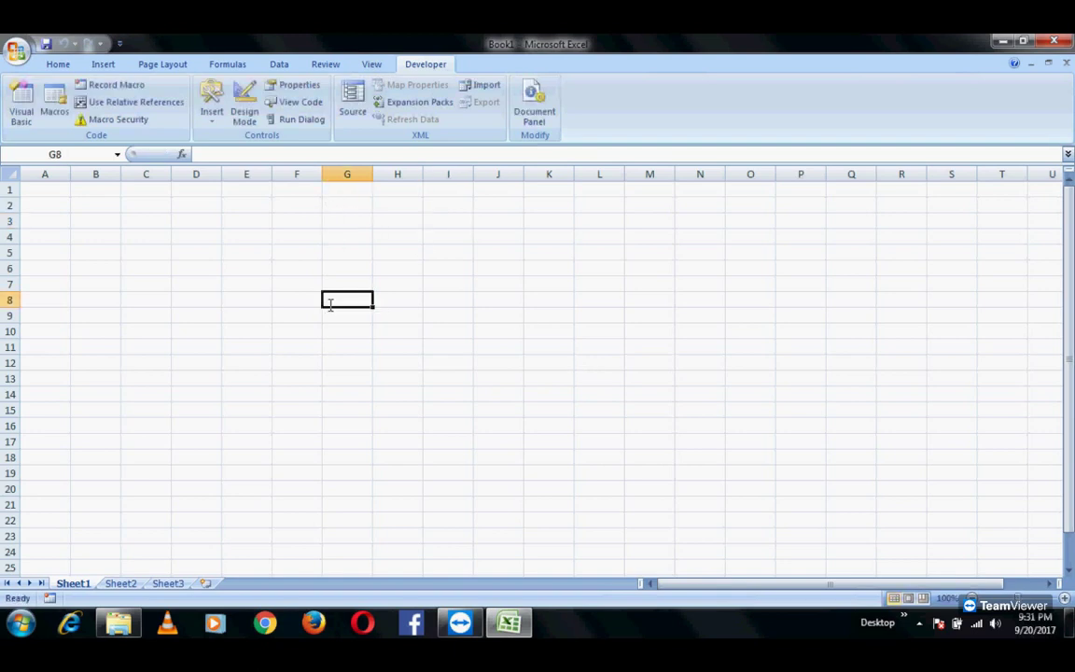
click(352, 238)
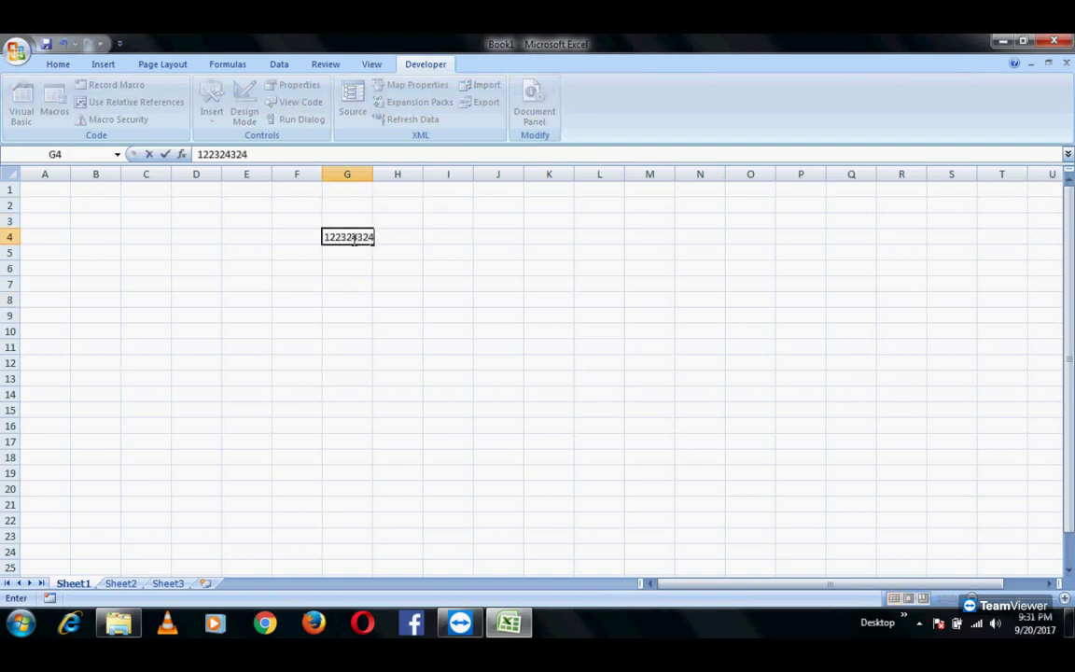
click(353, 266)
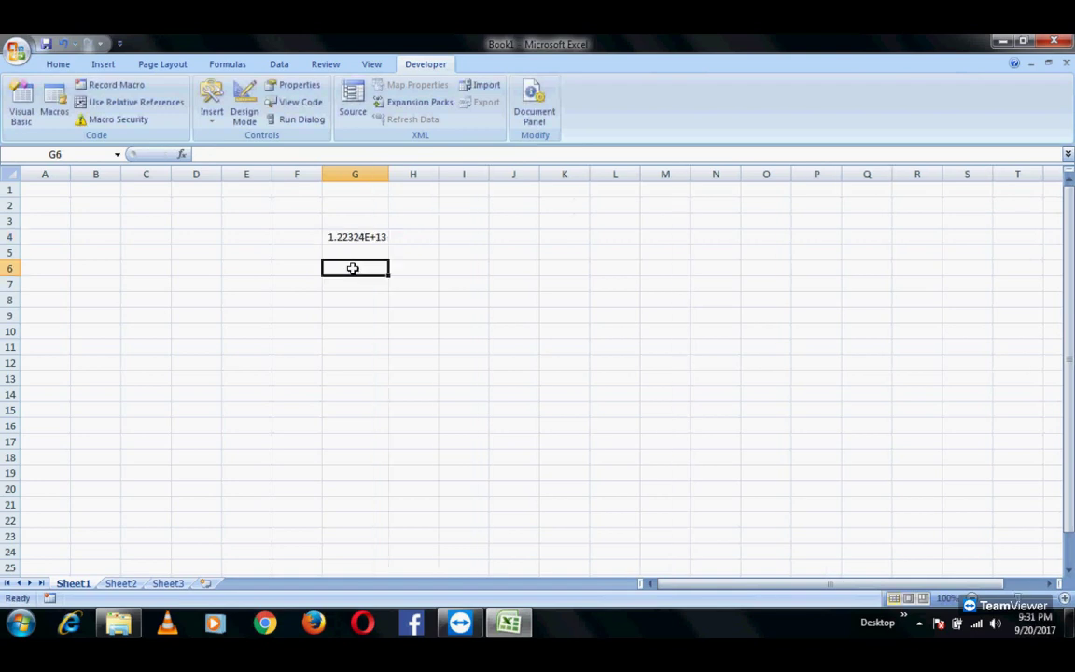
click(326, 64)
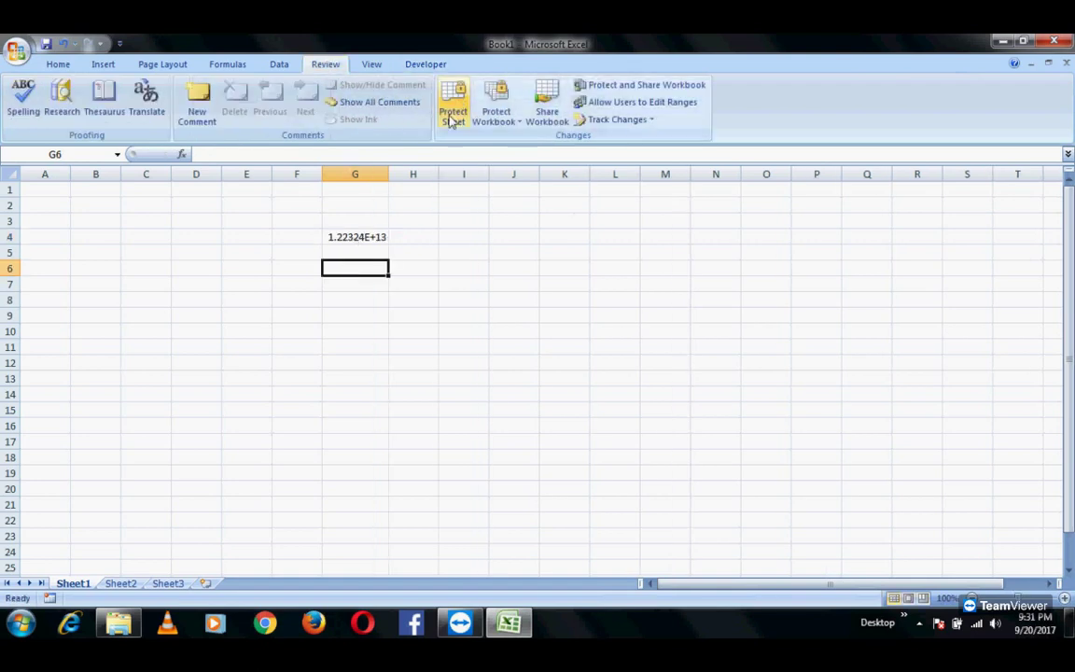